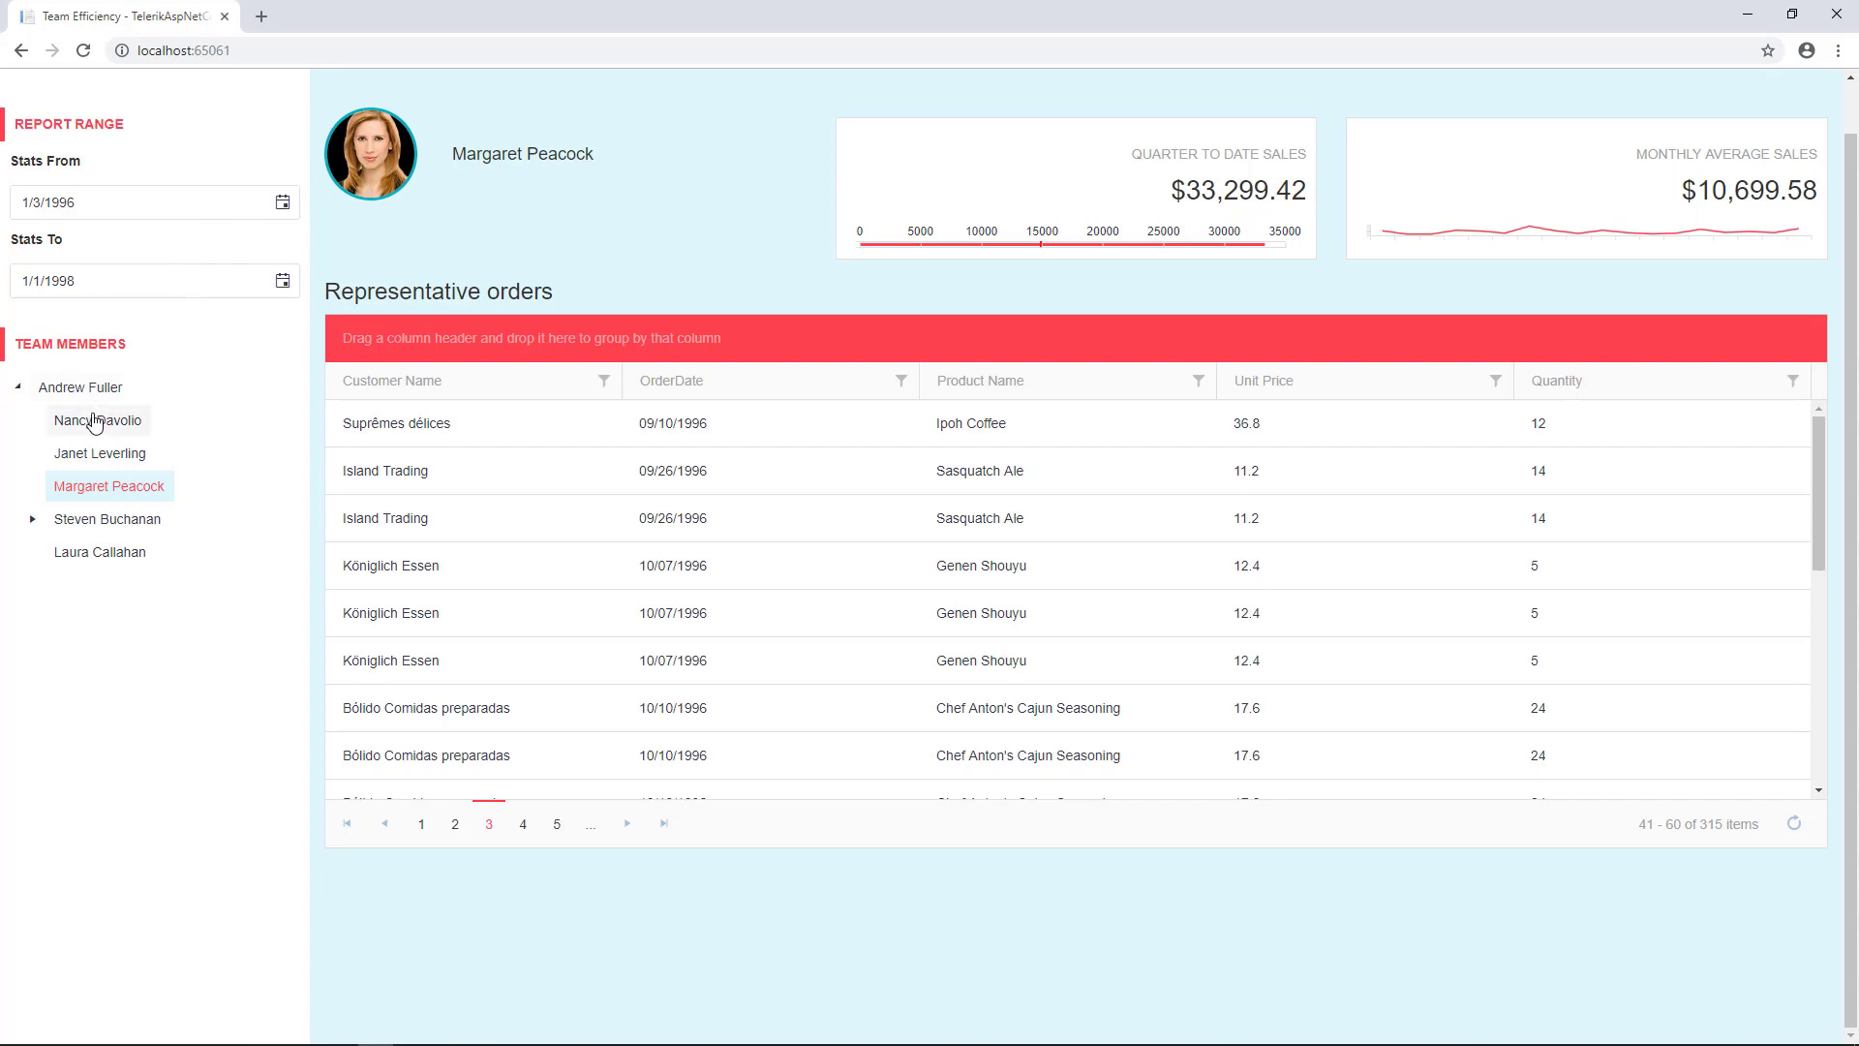
Show Nancy Davolio's sales and orders, with the Stats From date set to January 4, 1996
left_click(96, 419)
left_click(286, 203)
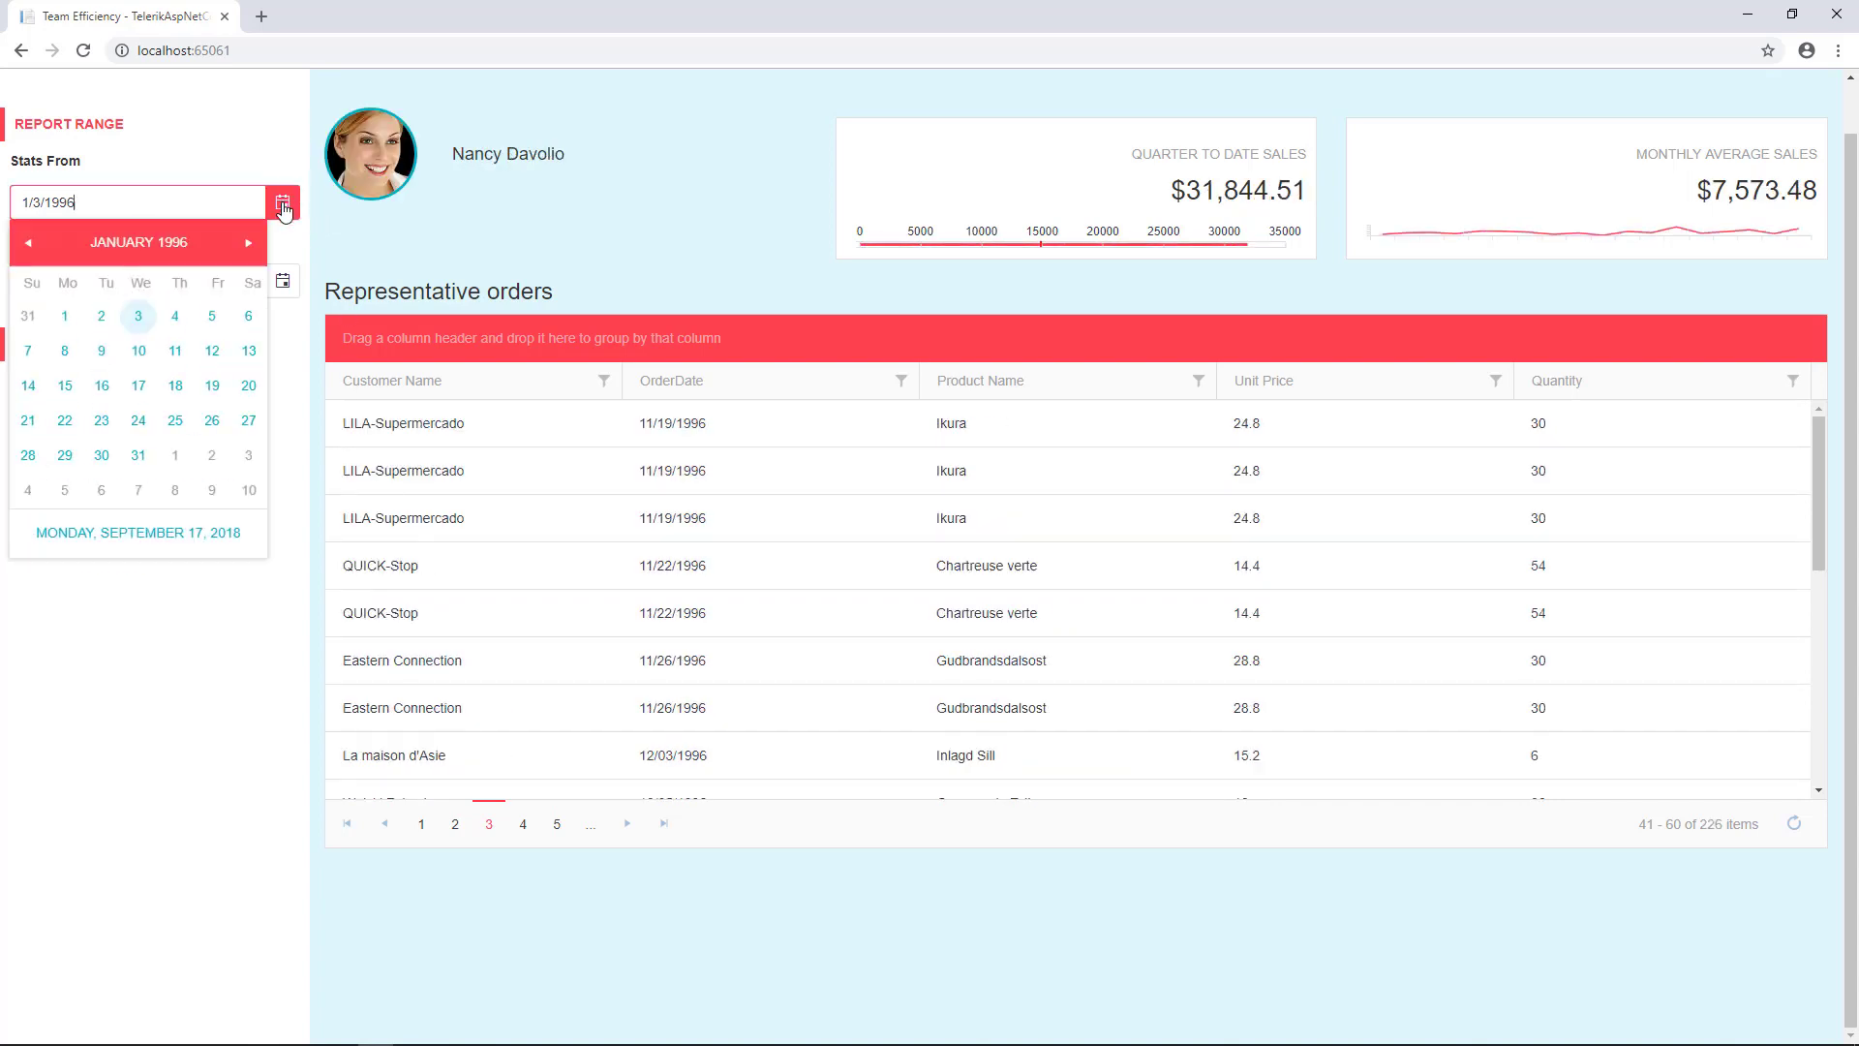
left_click(173, 317)
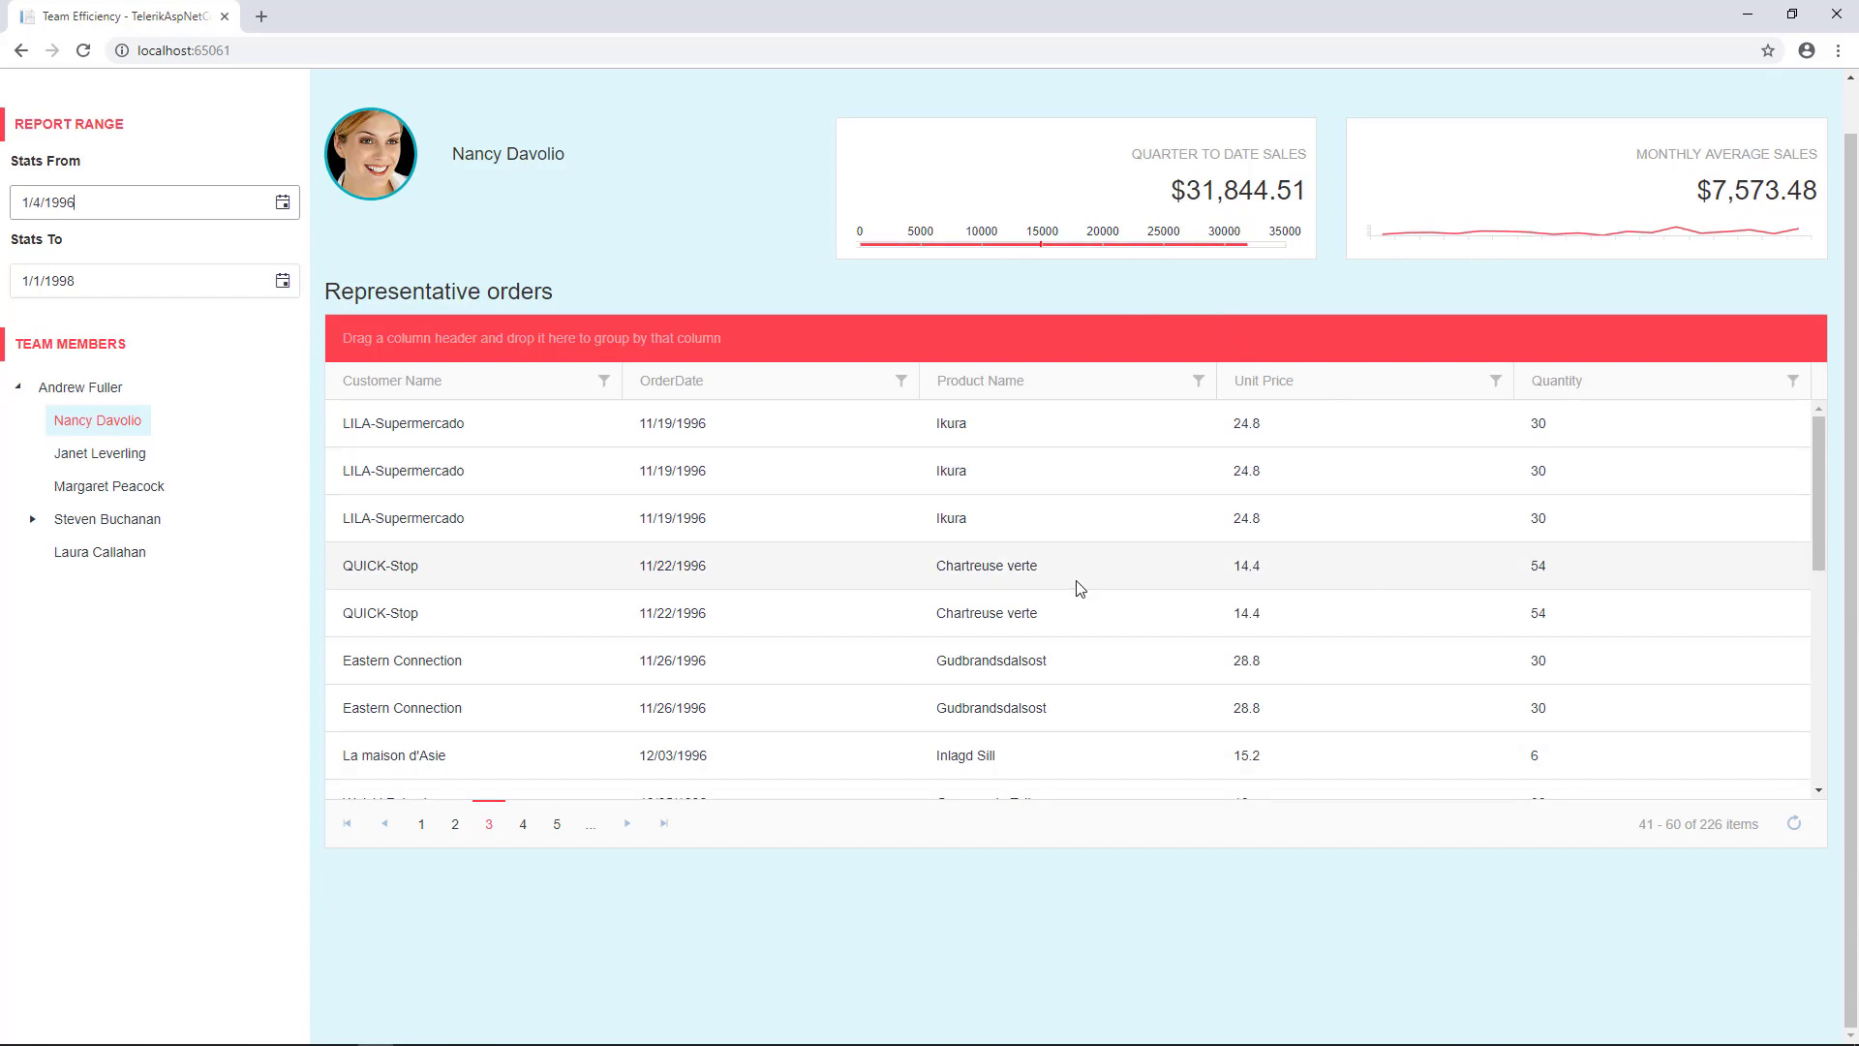
Restore down the Chrome window to view the dashboard's narrow mobile layout
left_click(1789, 19)
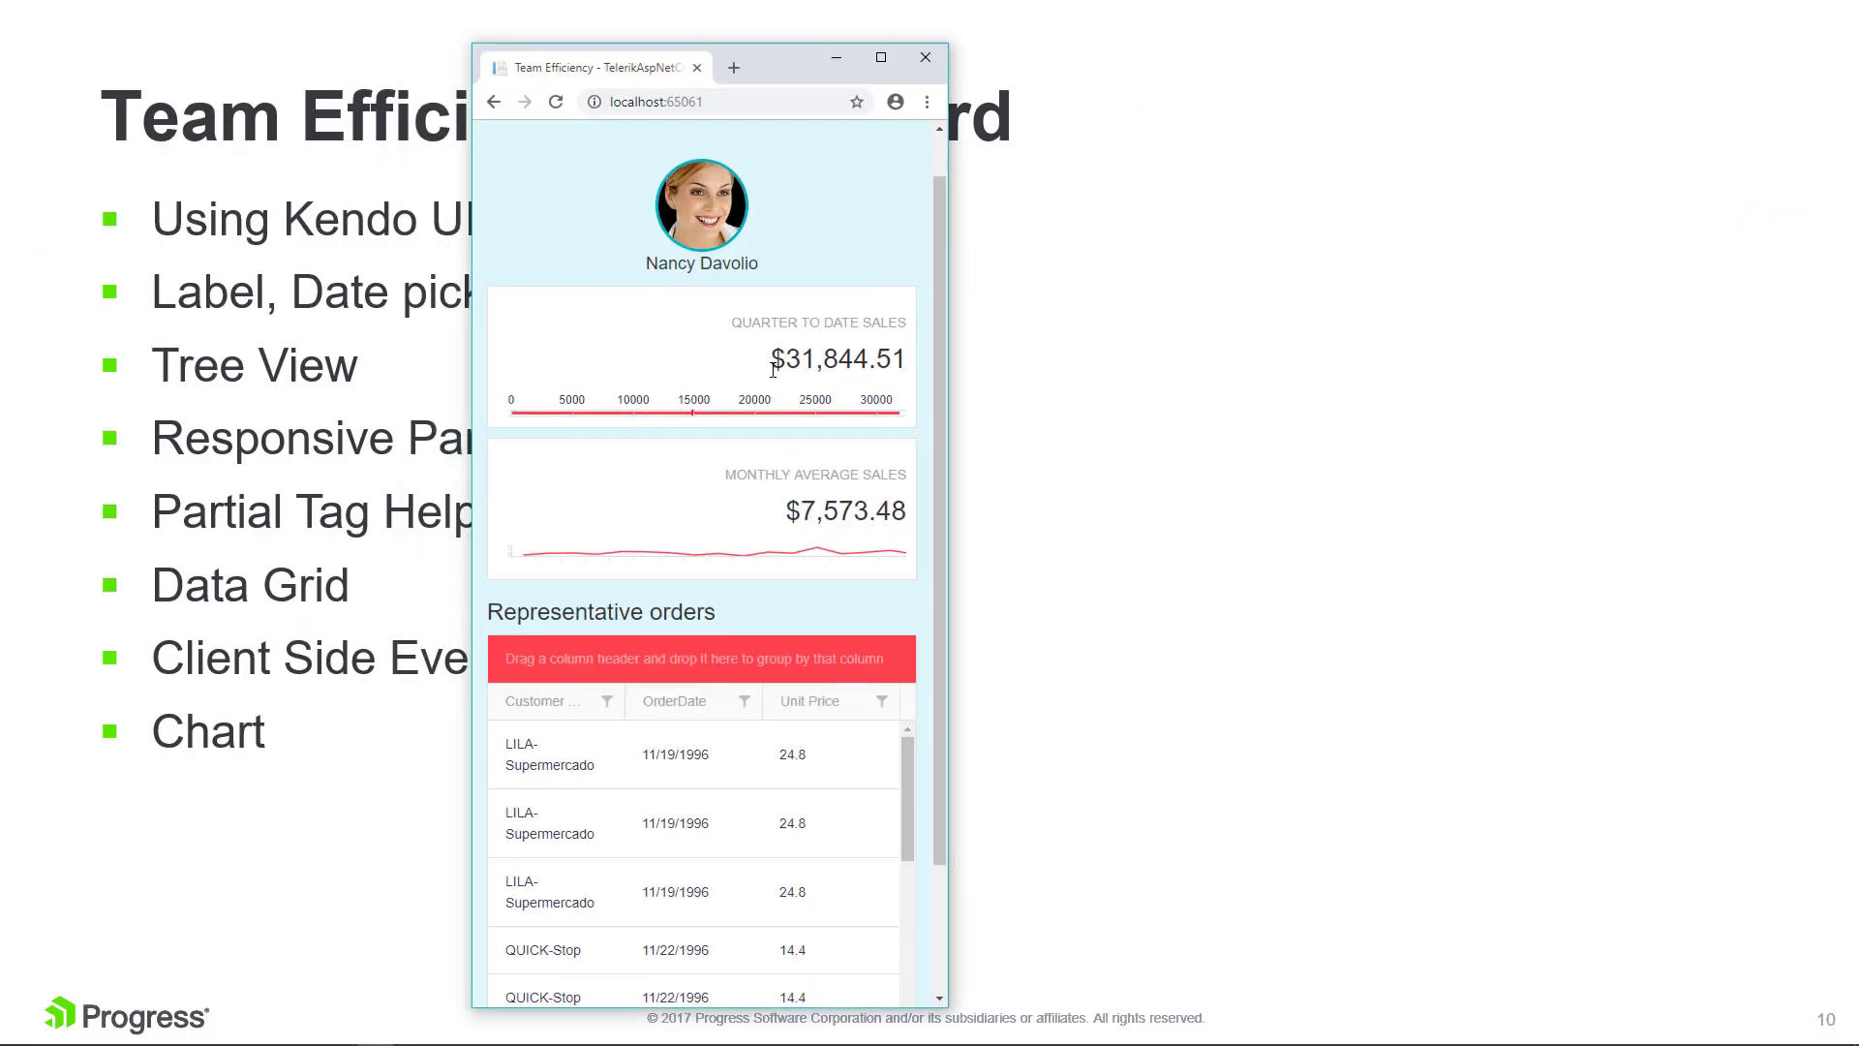
scroll(800, 444, "up", 1)
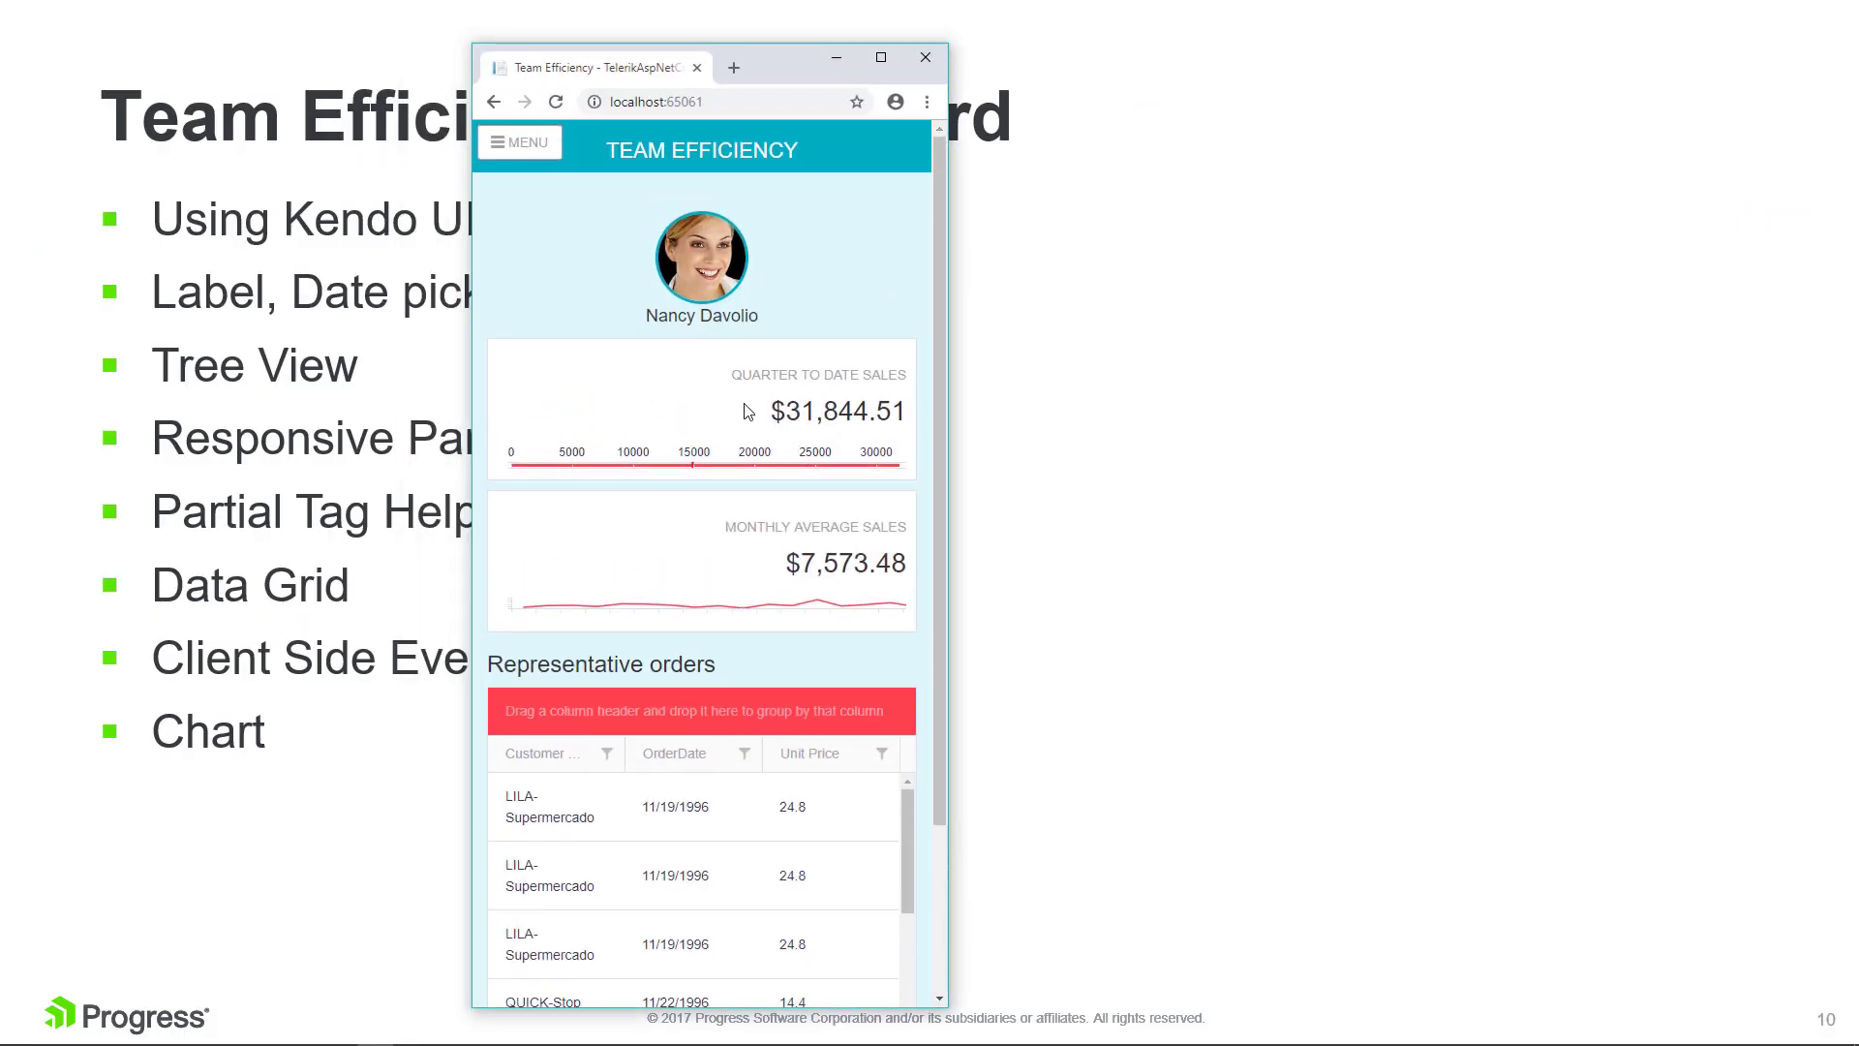
scroll(746, 411, "down", 1)
scroll(712, 479, "down", 2)
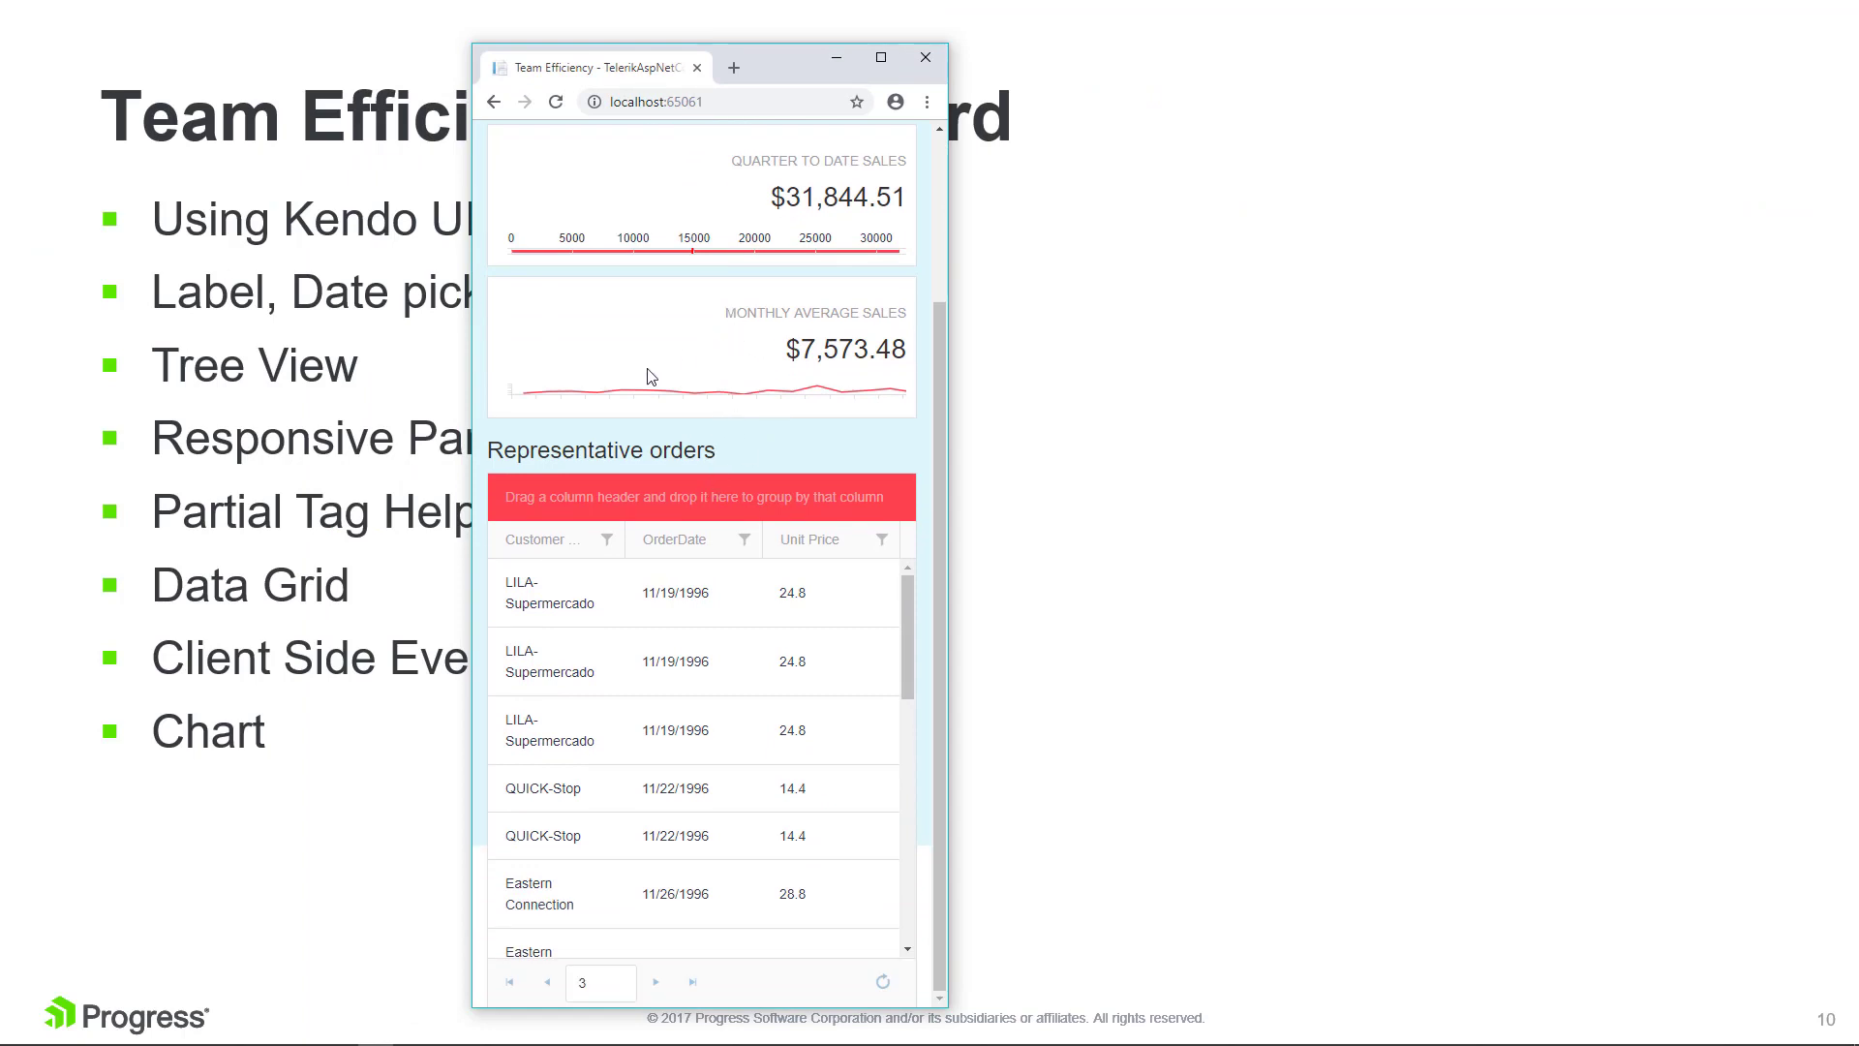
scroll(772, 584, "up", 3)
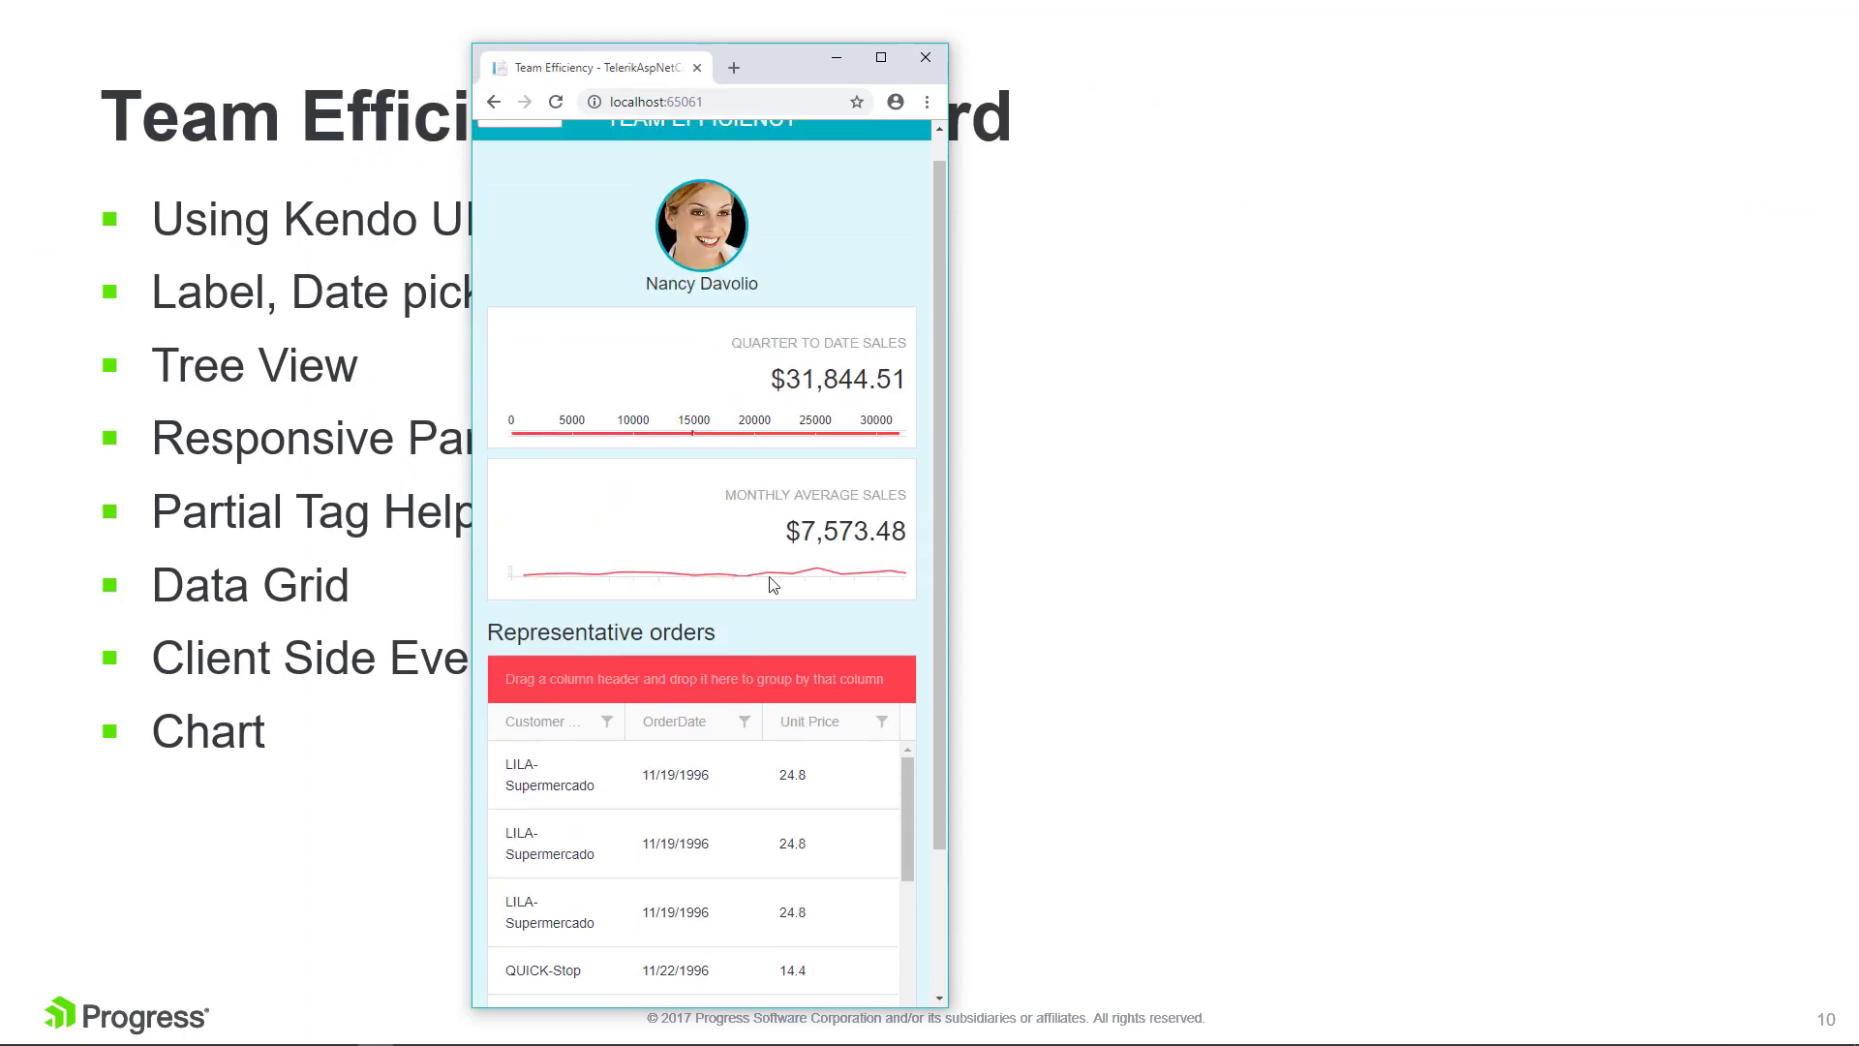
scroll(770, 583, "up", 1)
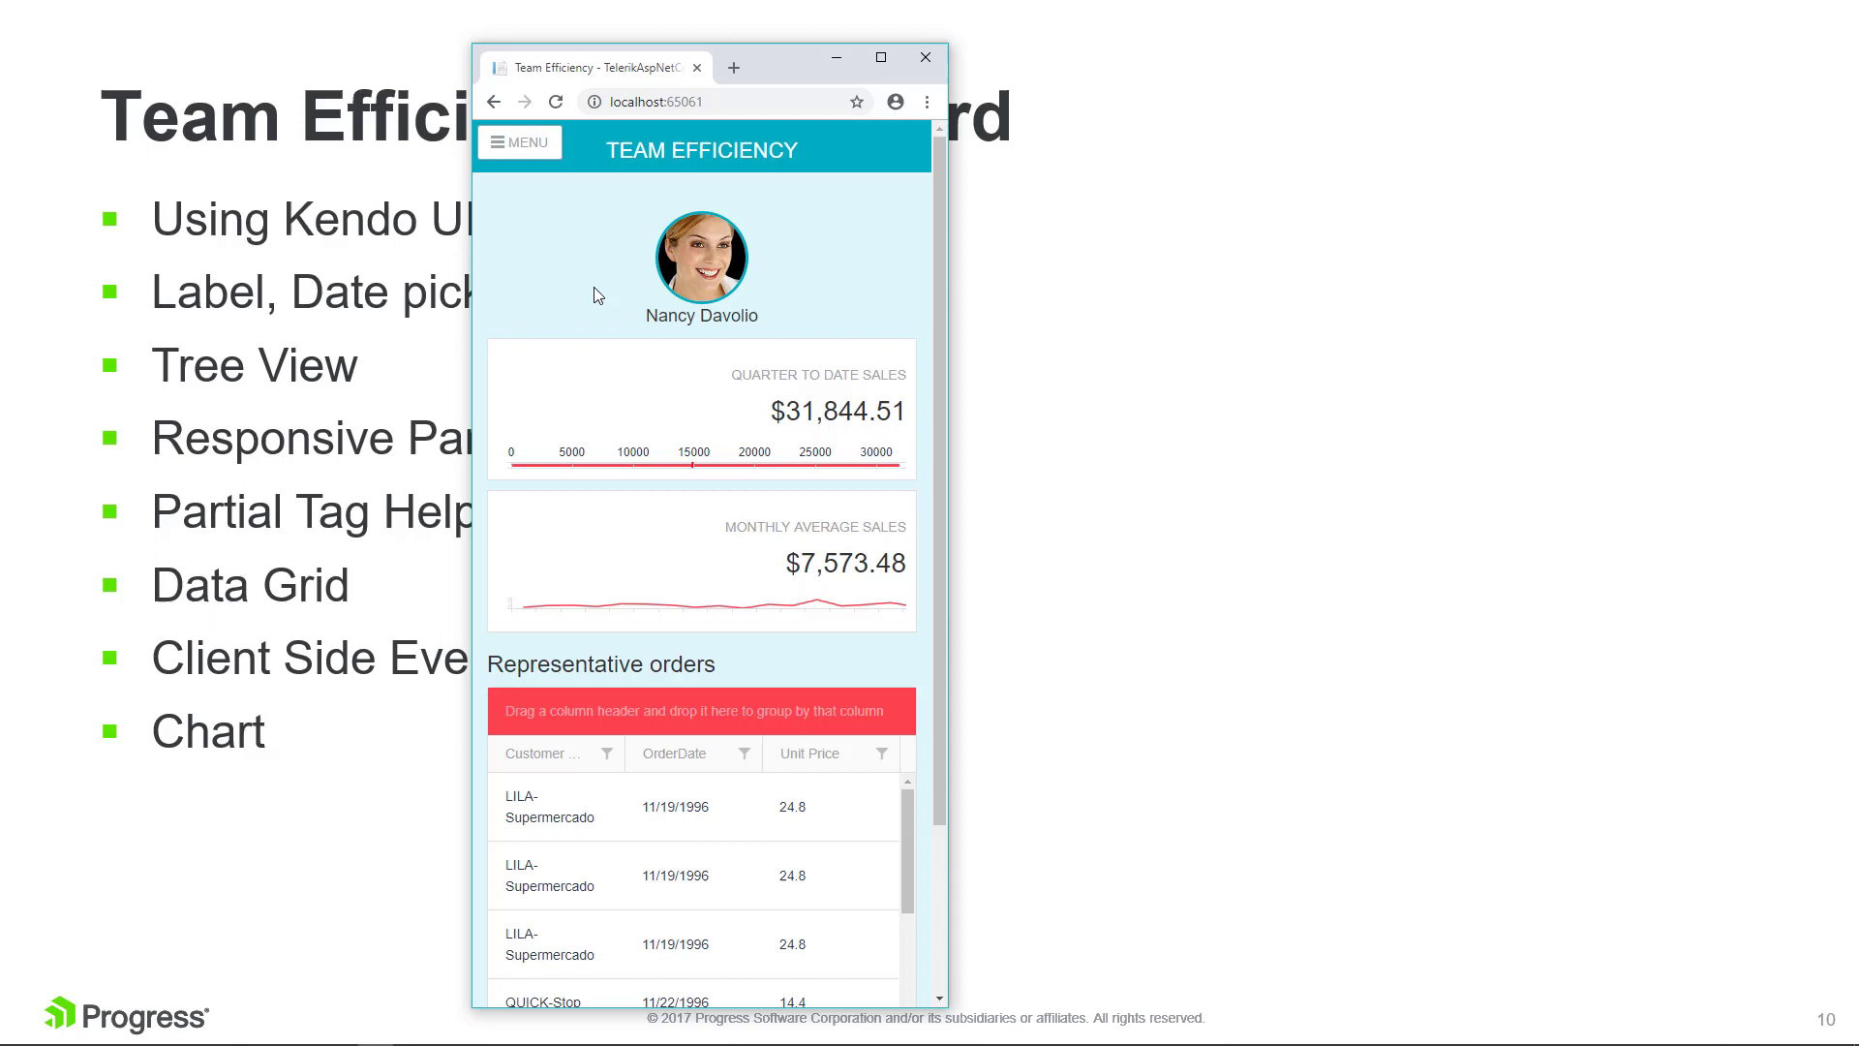
From the MENU drawer, select Janet Leverling, set Stats From to 1/3/1996, then close the drawer
left_click(522, 157)
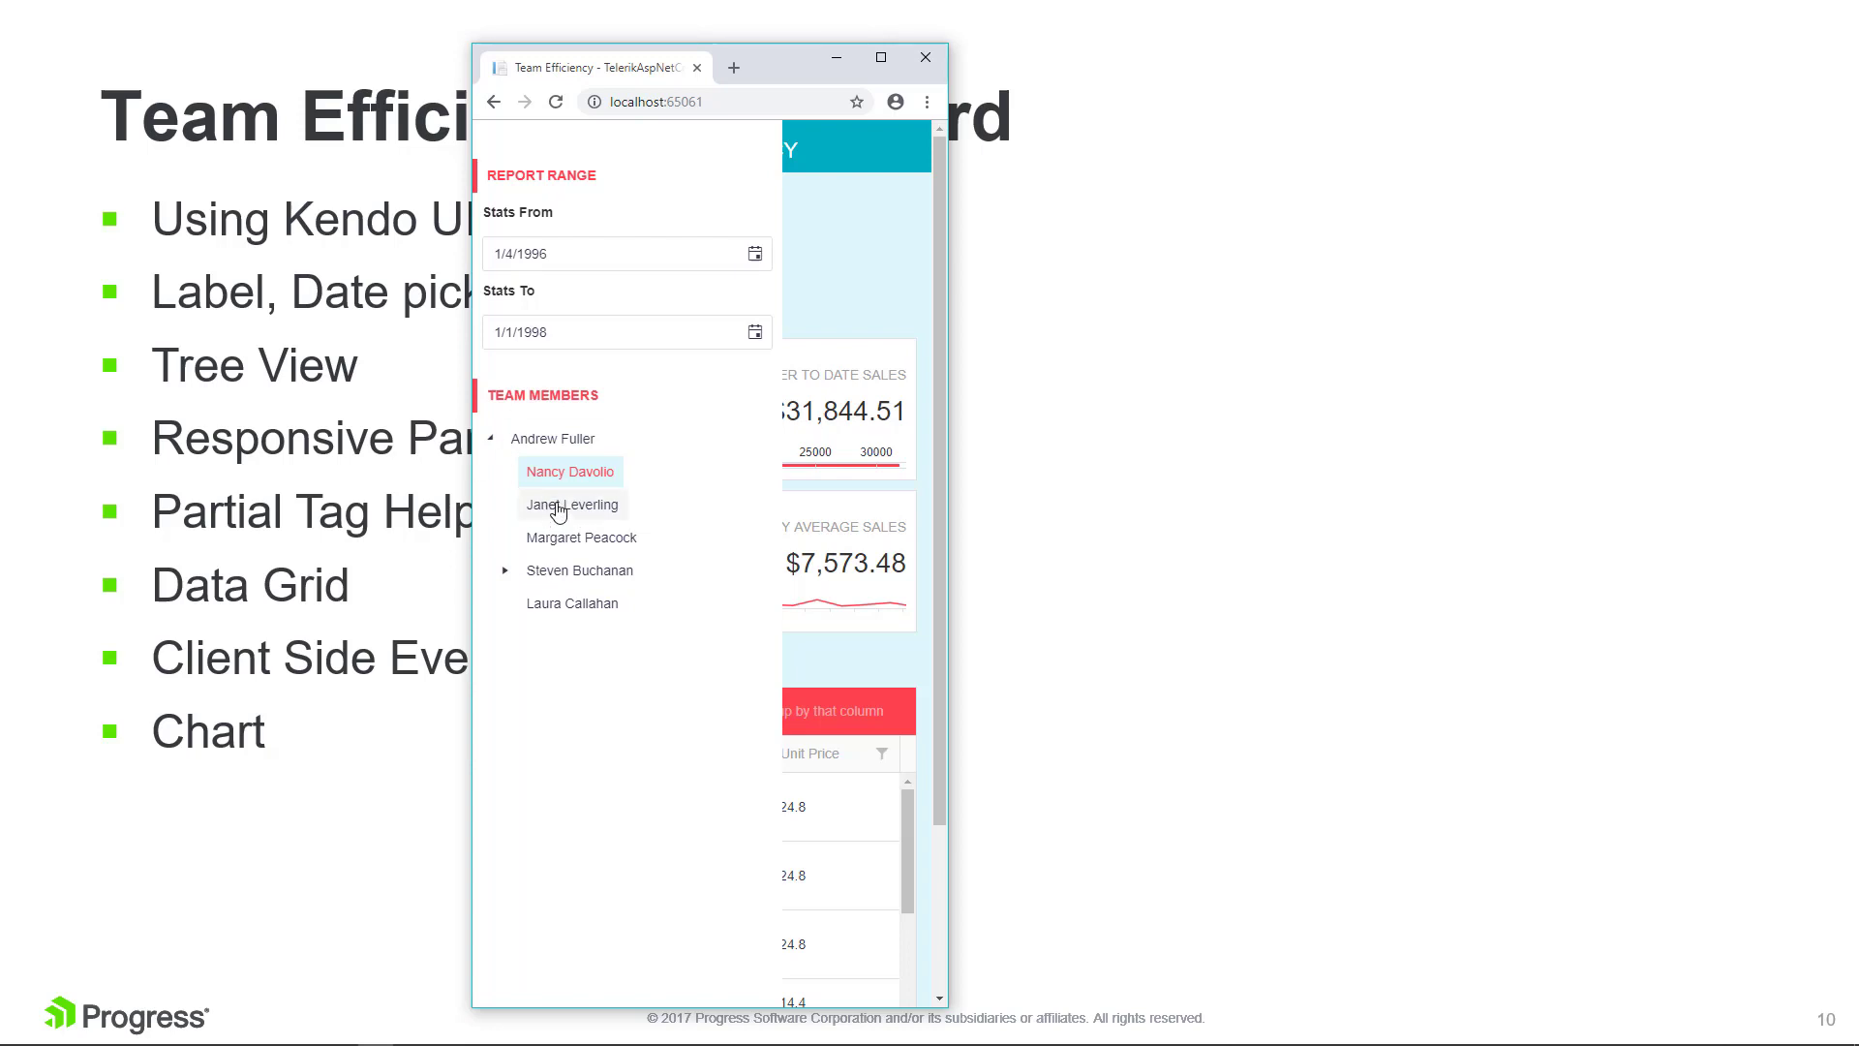
left_click(561, 505)
left_click(754, 257)
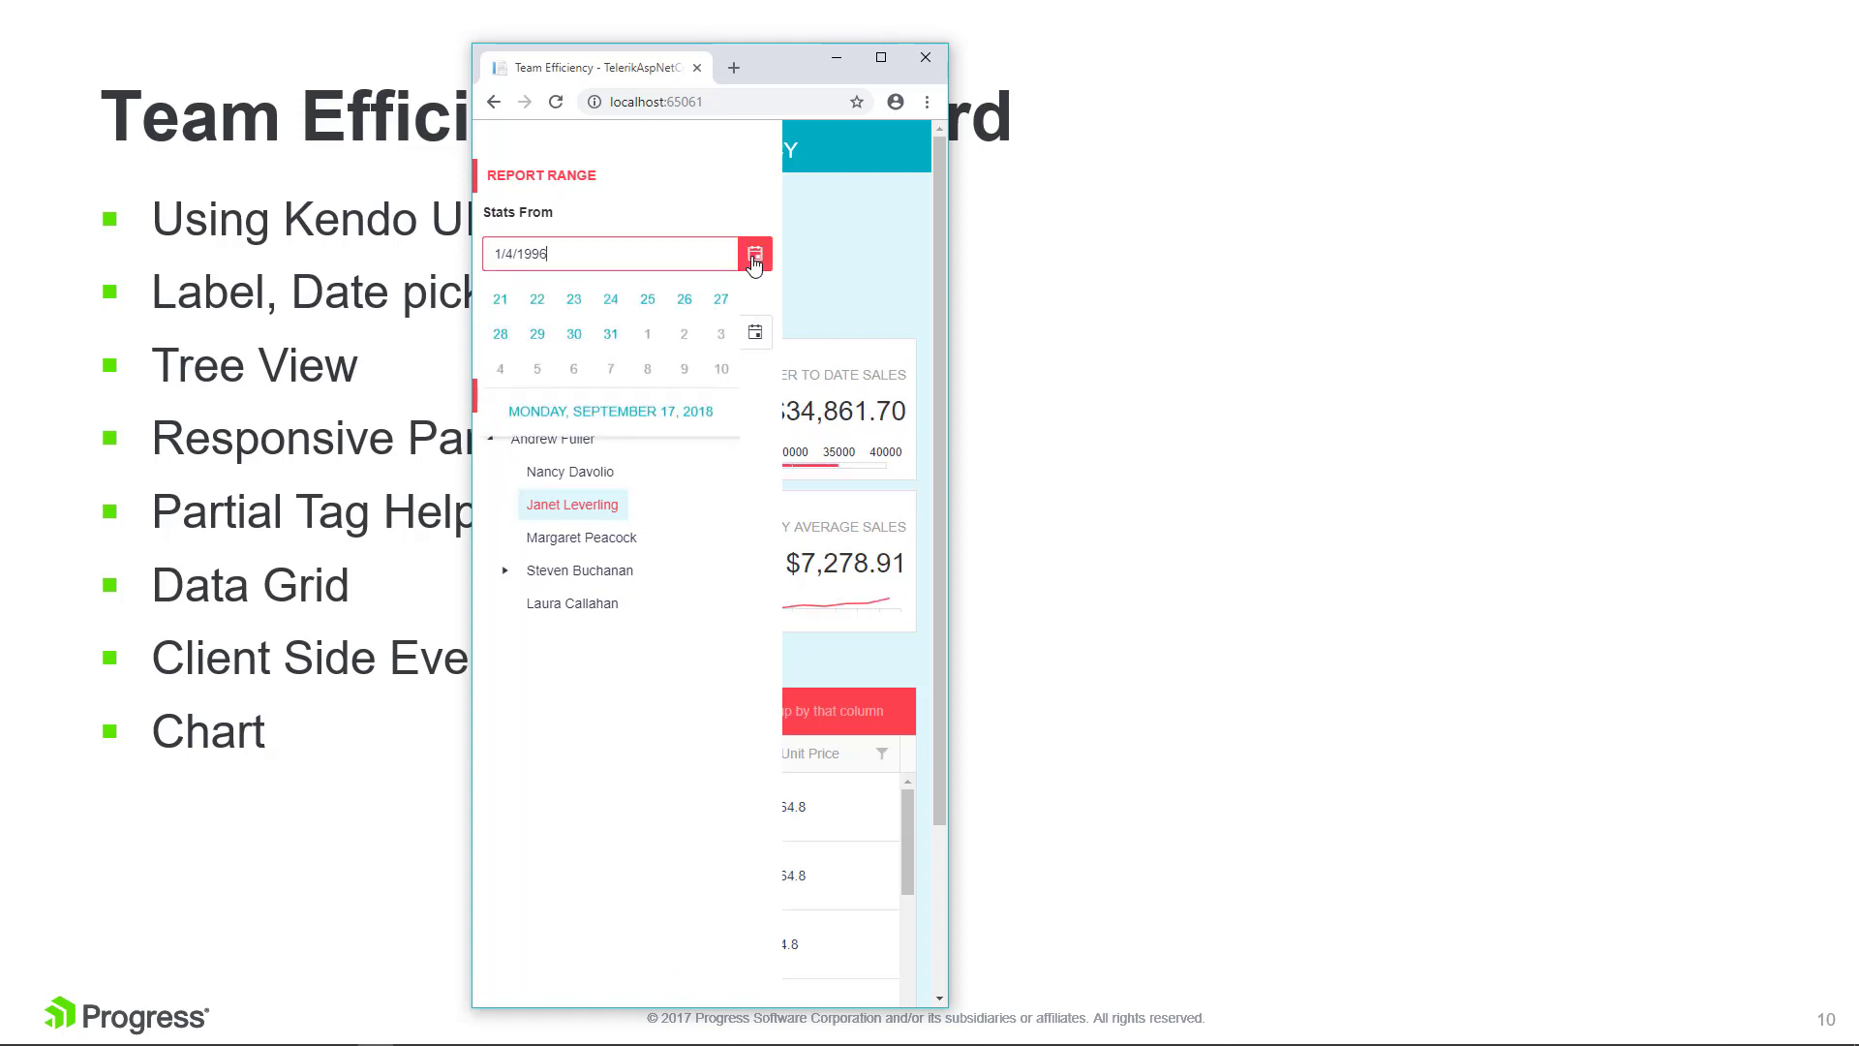
left_click(607, 374)
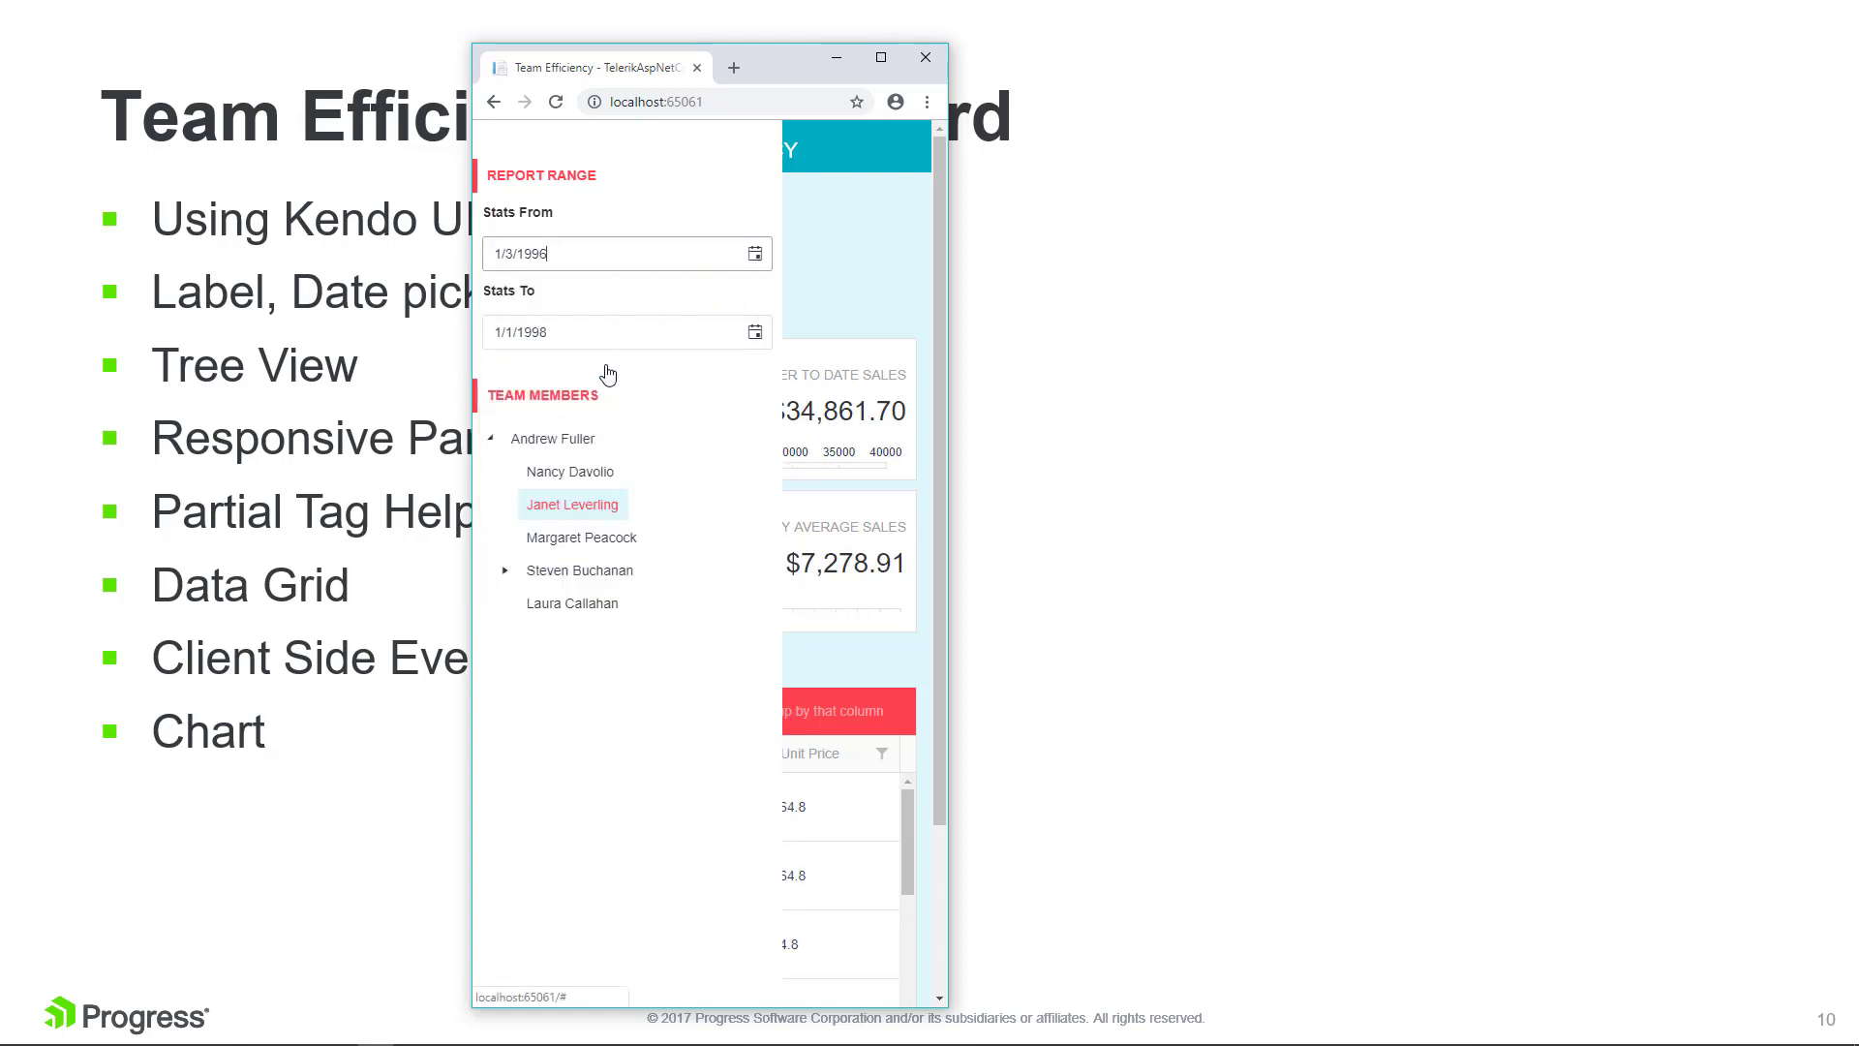
left_click(840, 276)
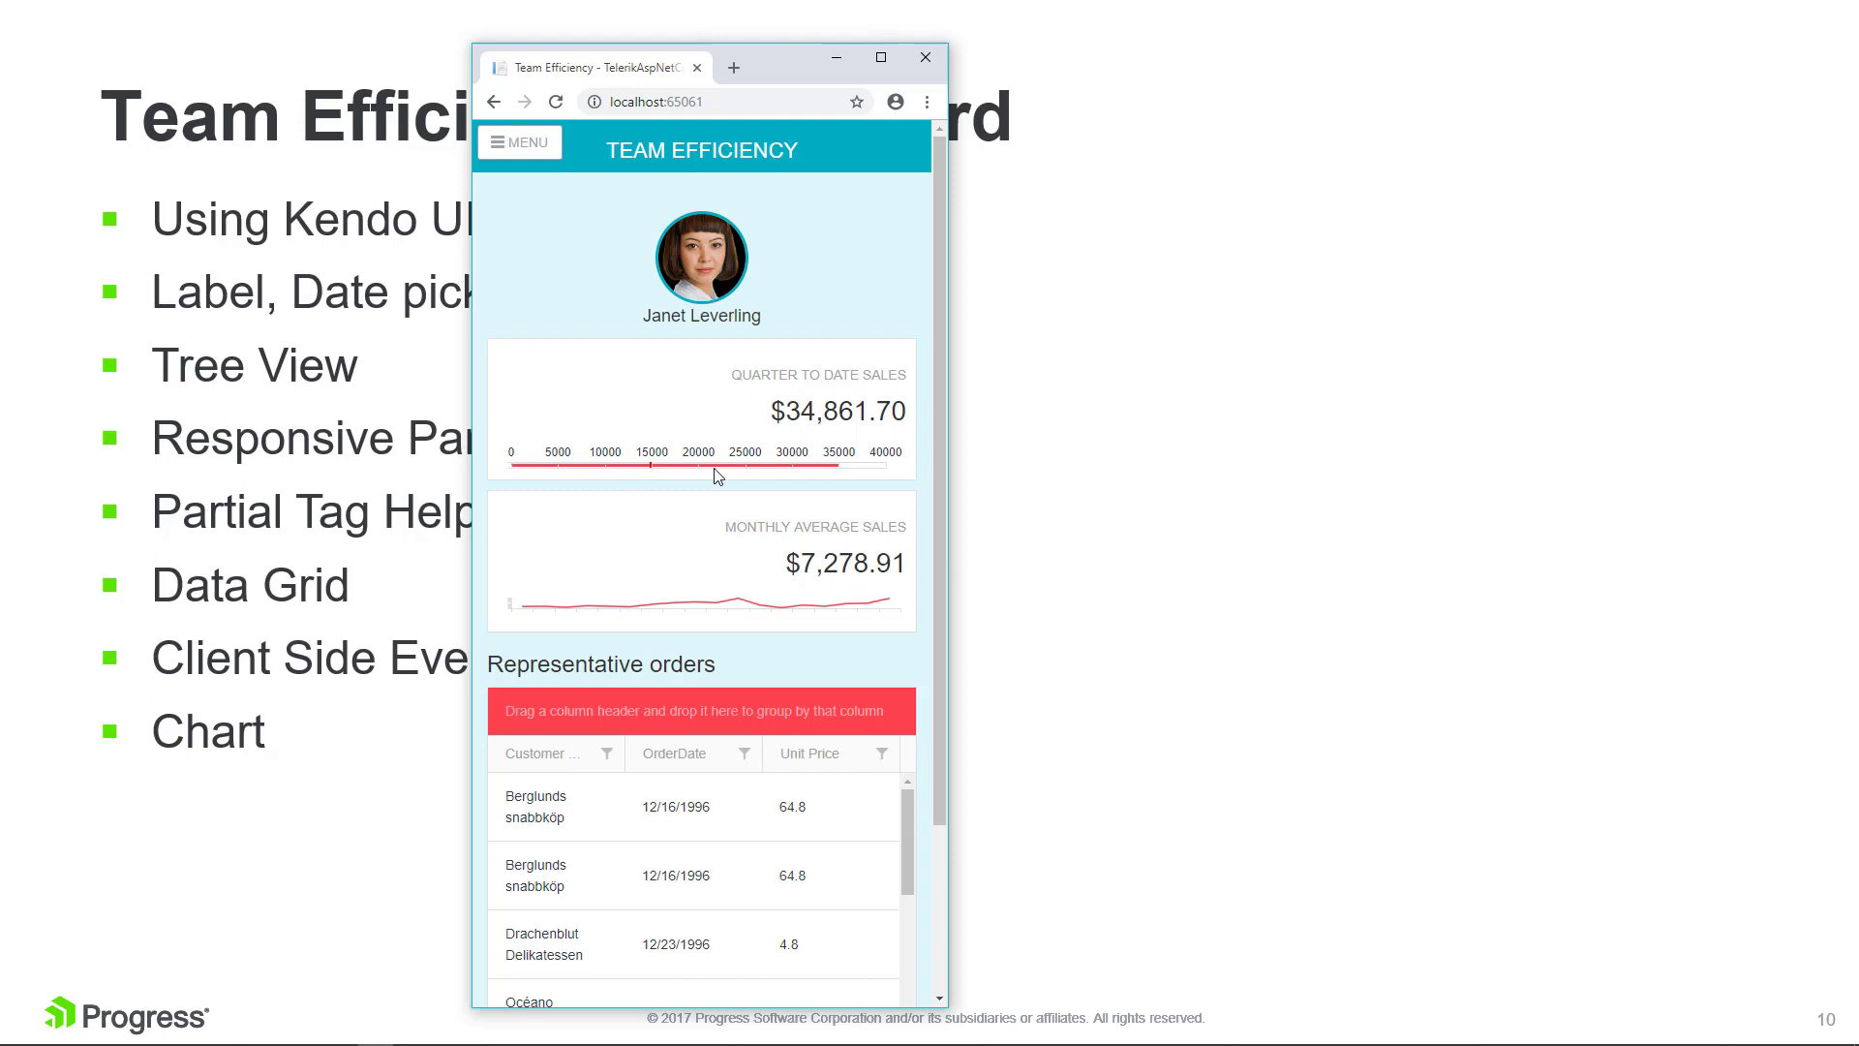